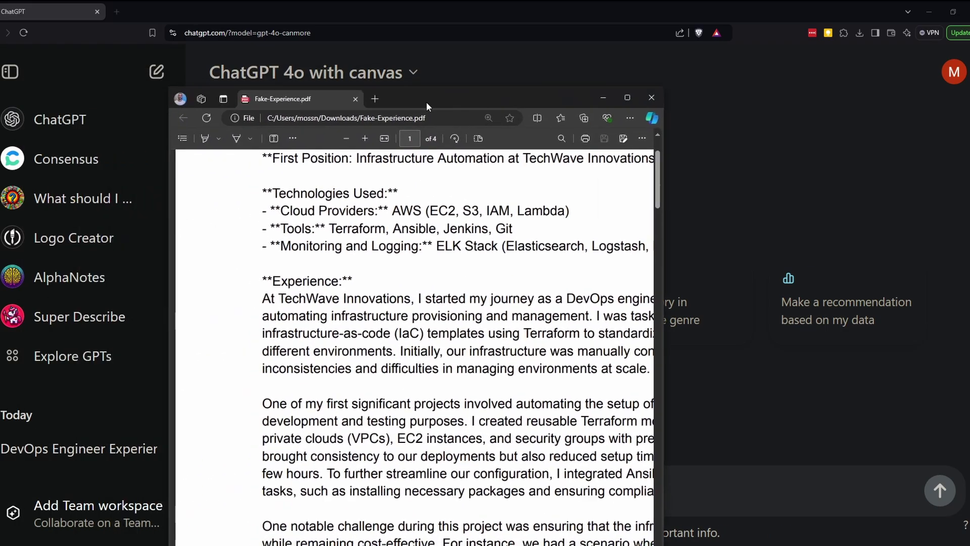
Step: Maximize the Fake-Experience.pdf window and read through the TechWave Innovations position
left_click_drag(426, 102, 471, 1)
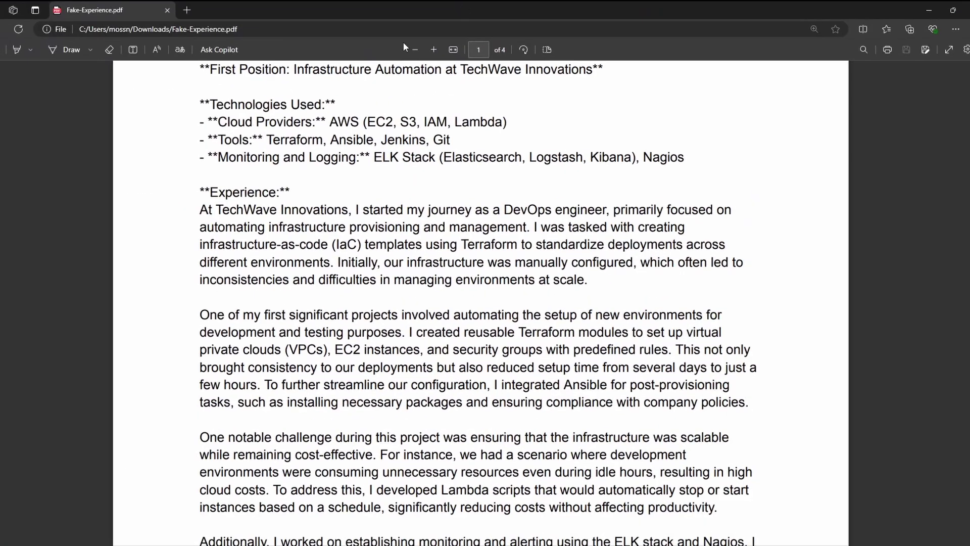
scroll(135, 108, "up", 1)
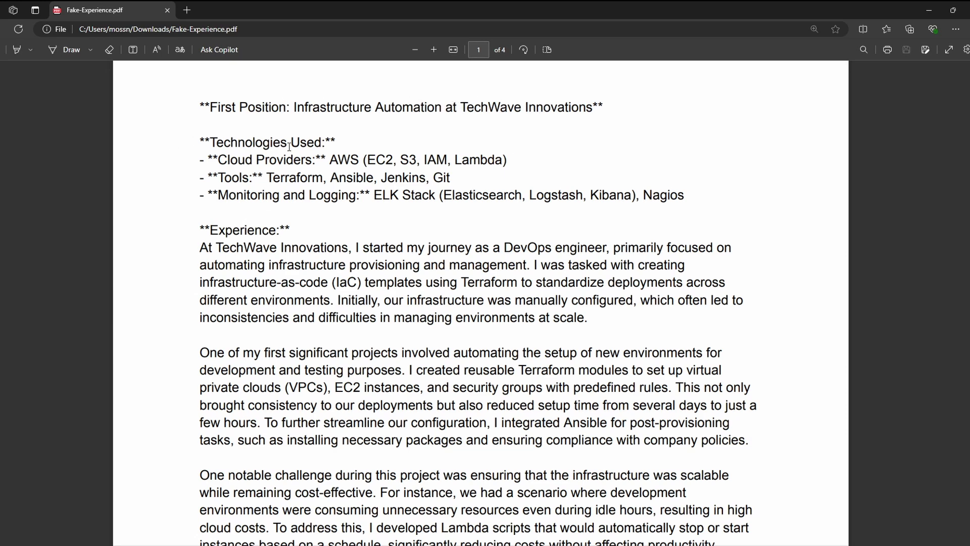
scroll(301, 152, "down", 2)
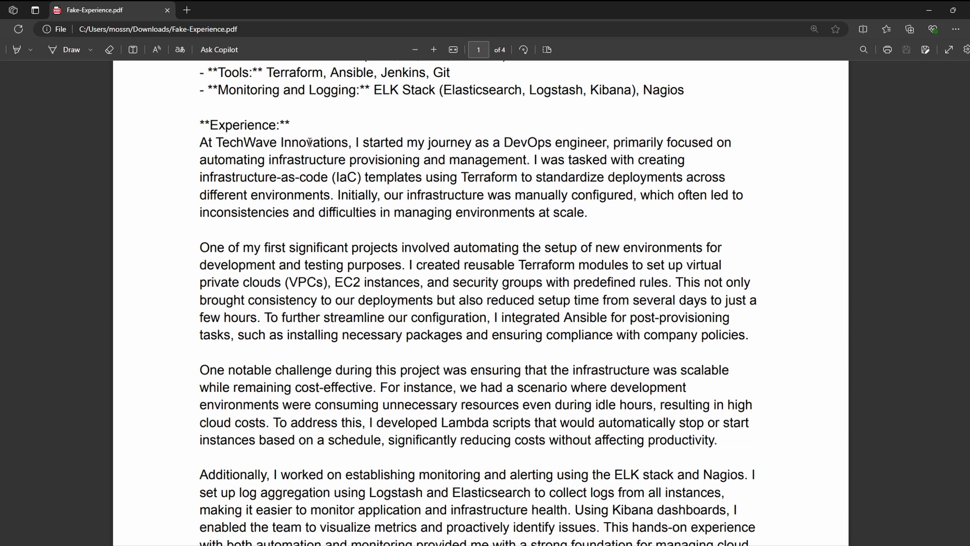
scroll(321, 154, "down", 1)
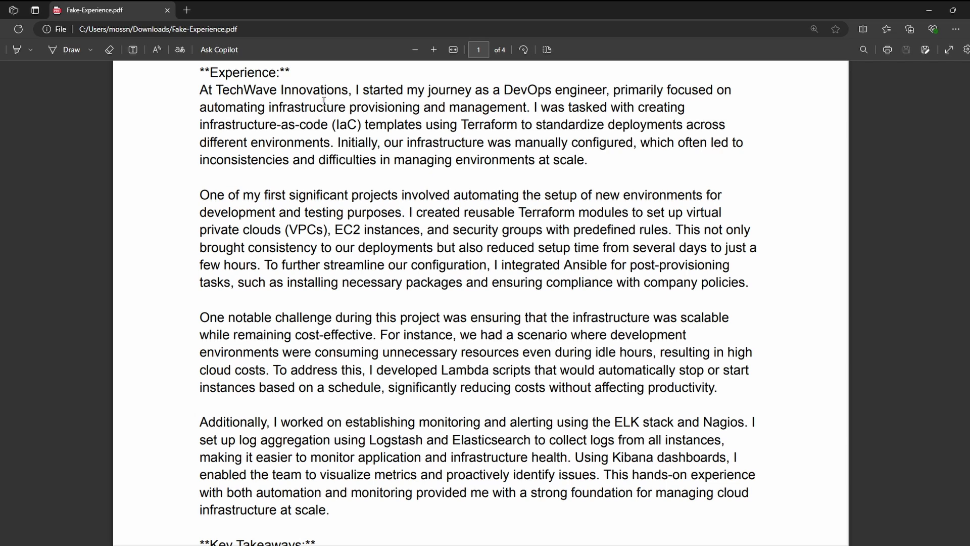
scroll(181, 264, "down", 4)
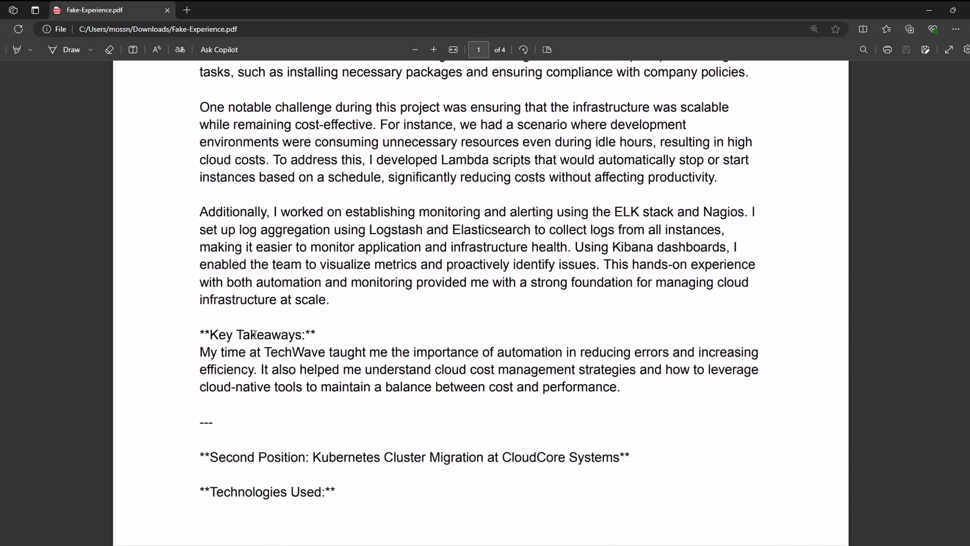
Step: Scroll through pages 2–4 of the PDF, down to the multi-cloud CI/CD and monitoring details
scroll(372, 339, "down", 3)
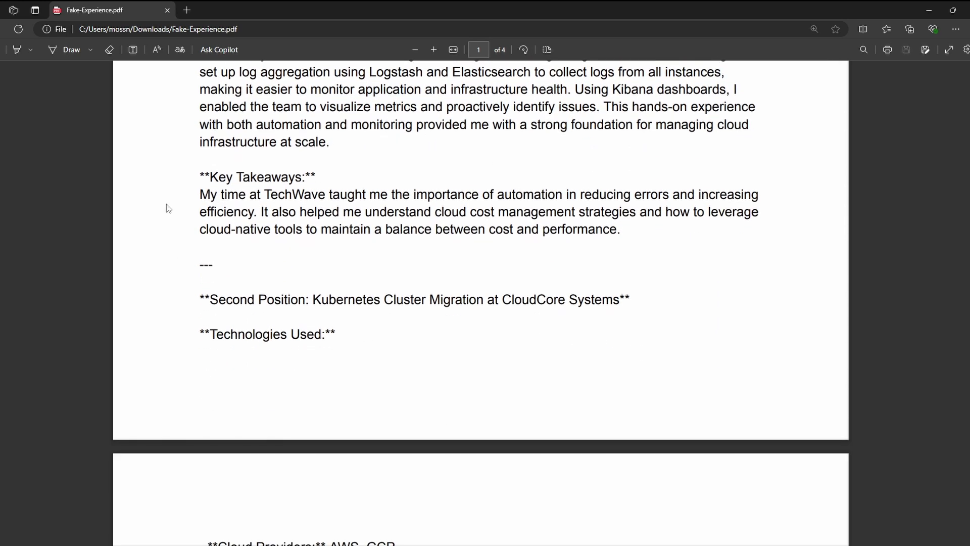
scroll(743, 267, "down", 5)
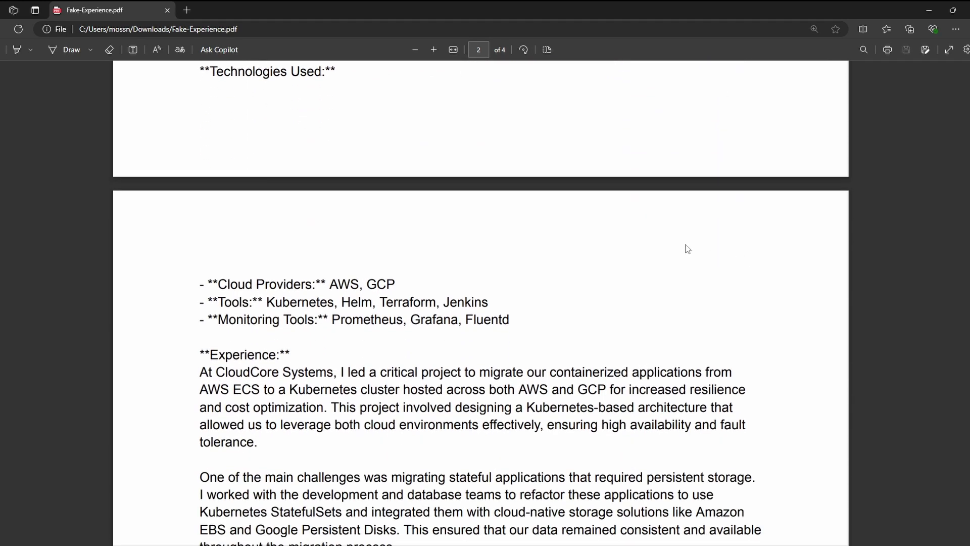
scroll(622, 223, "down", 5)
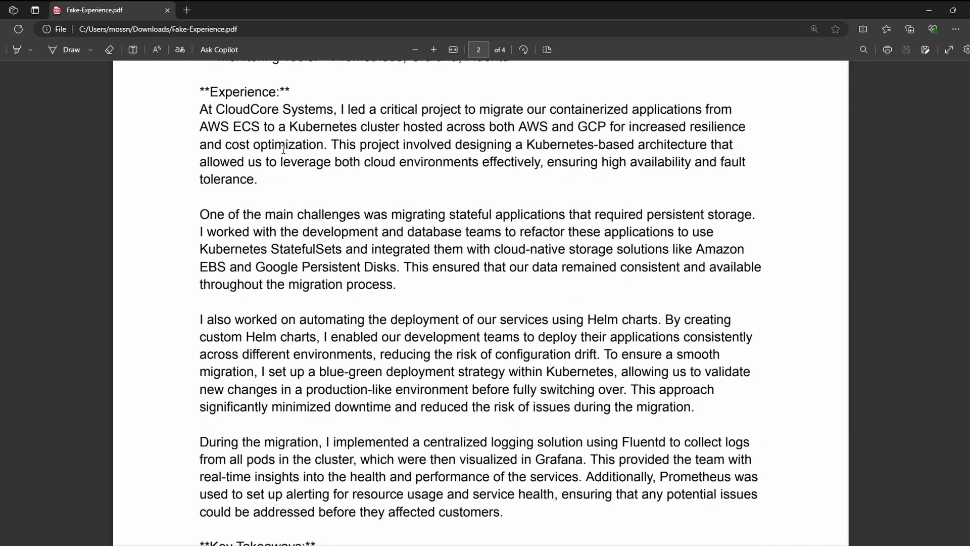
scroll(262, 159, "down", 12)
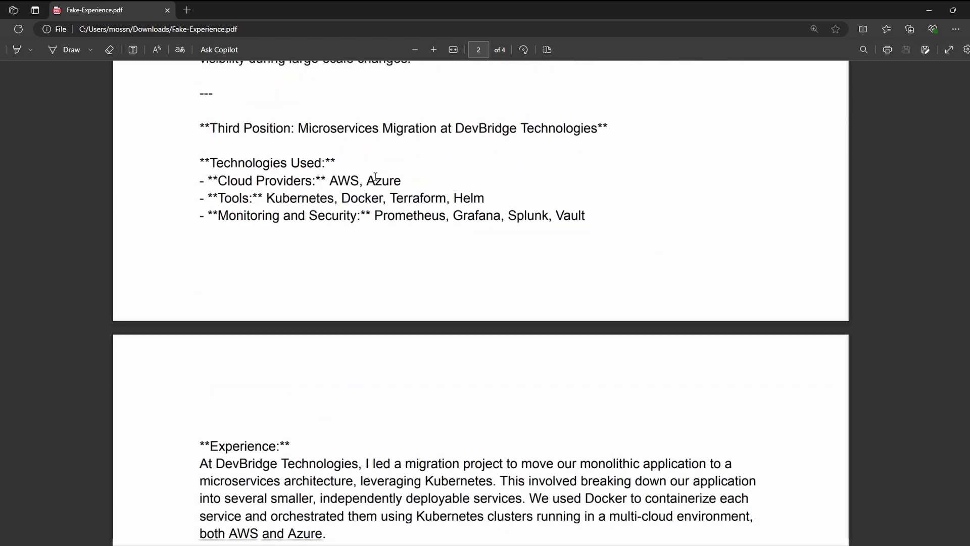
scroll(376, 176, "down", 12)
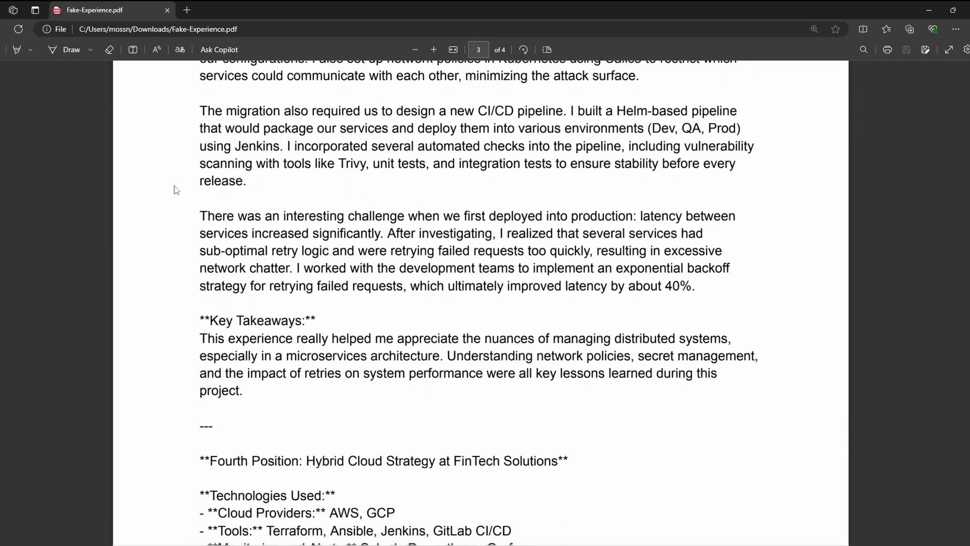
scroll(167, 189, "down", 5)
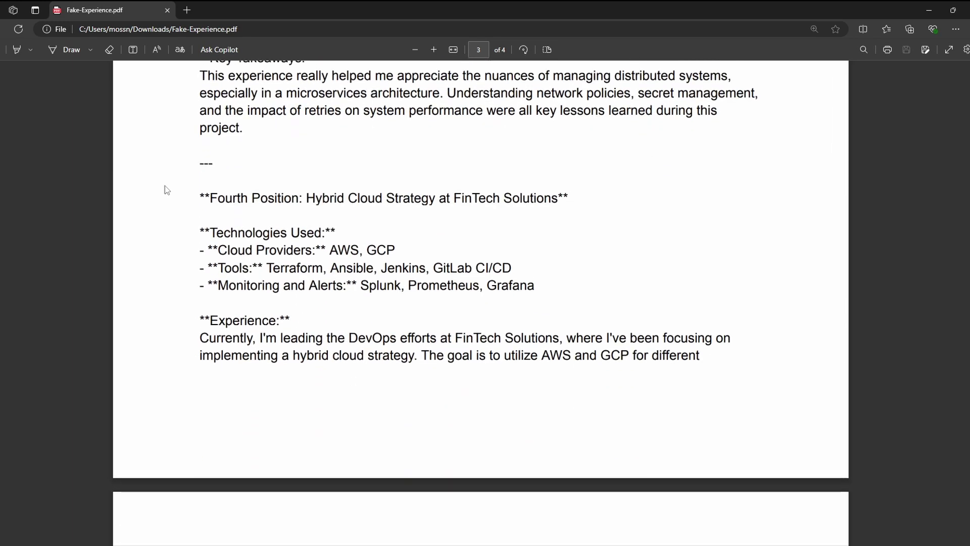
scroll(154, 216, "down", 3)
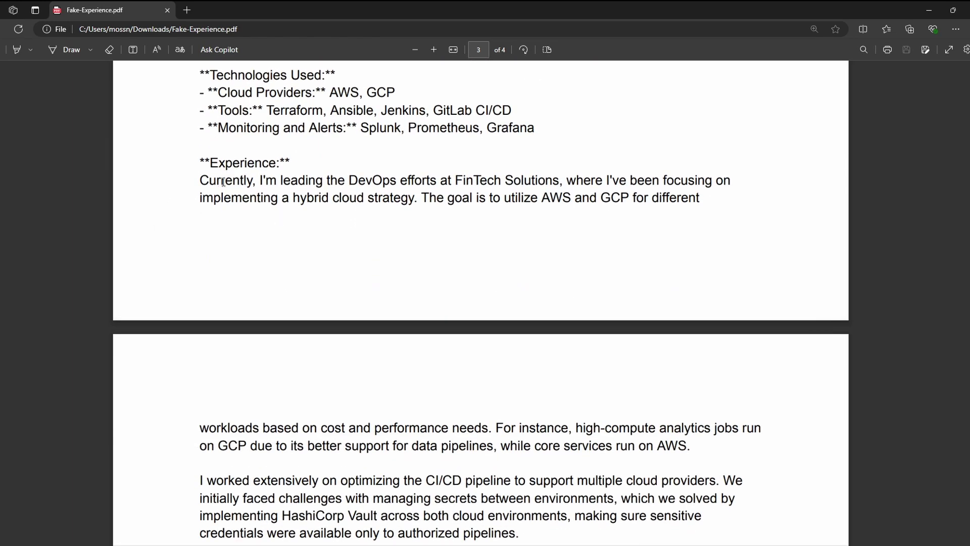
scroll(273, 192, "down", 1)
scroll(294, 203, "down", 2)
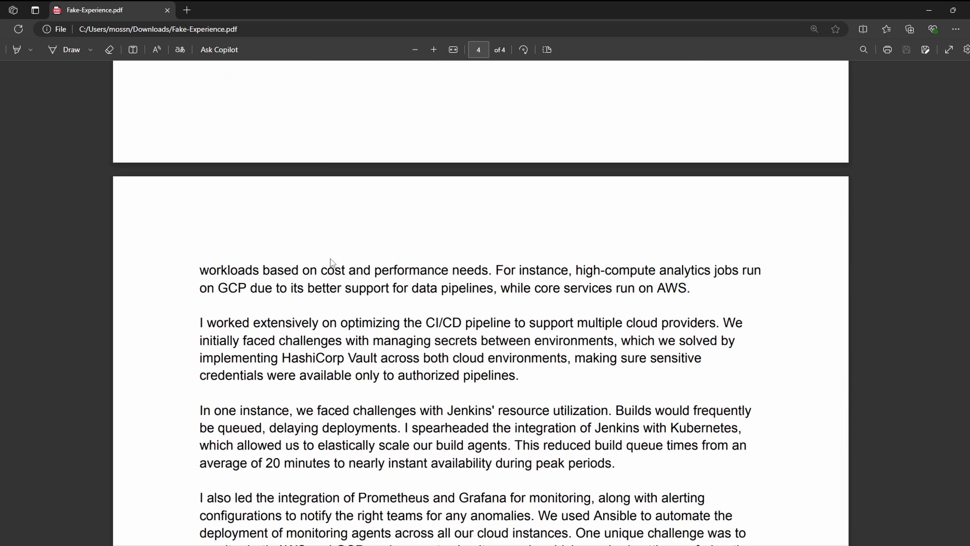
scroll(328, 259, "down", 1)
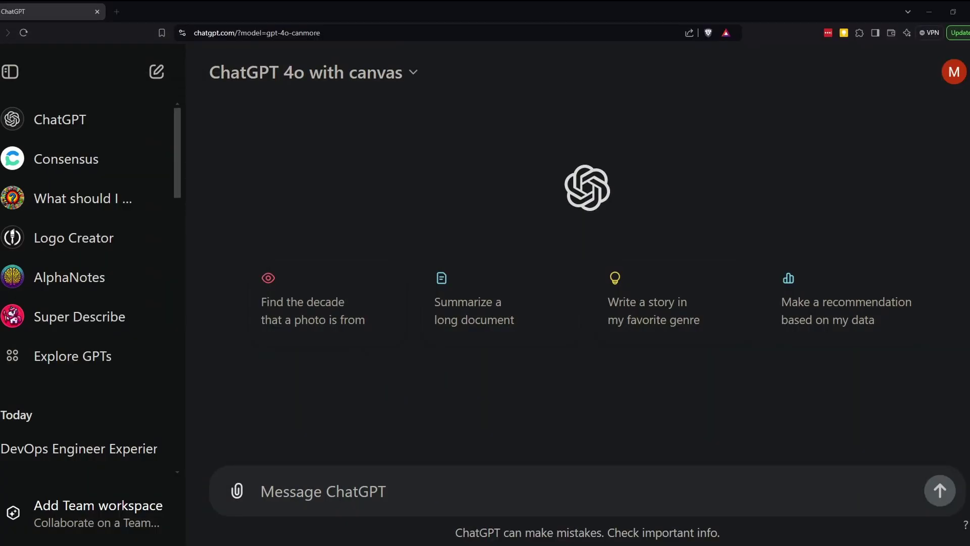
Step: Attach Fake-Experience.pdf and ask for an ideal one-page resume based on the uploaded document
left_click_drag(375, 545, 376, 500)
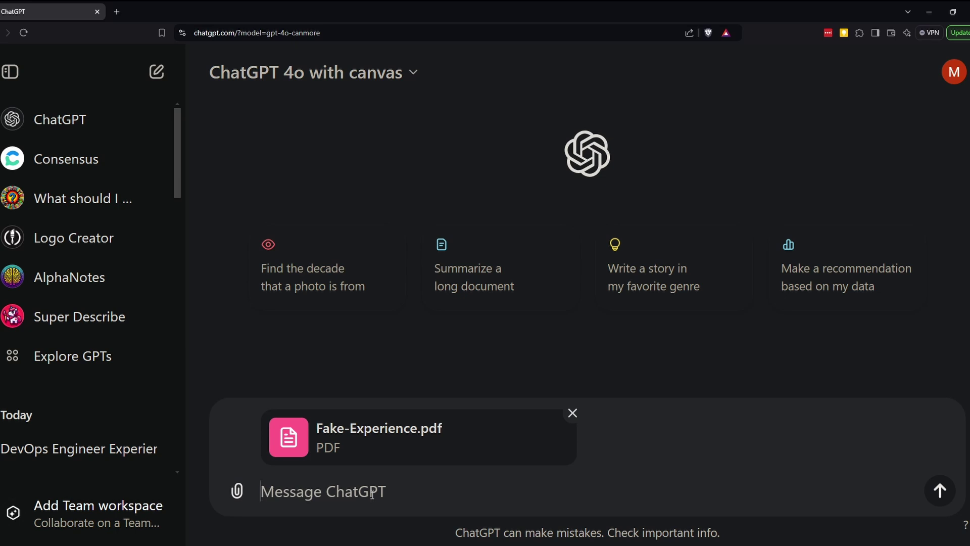
type("I want you t")
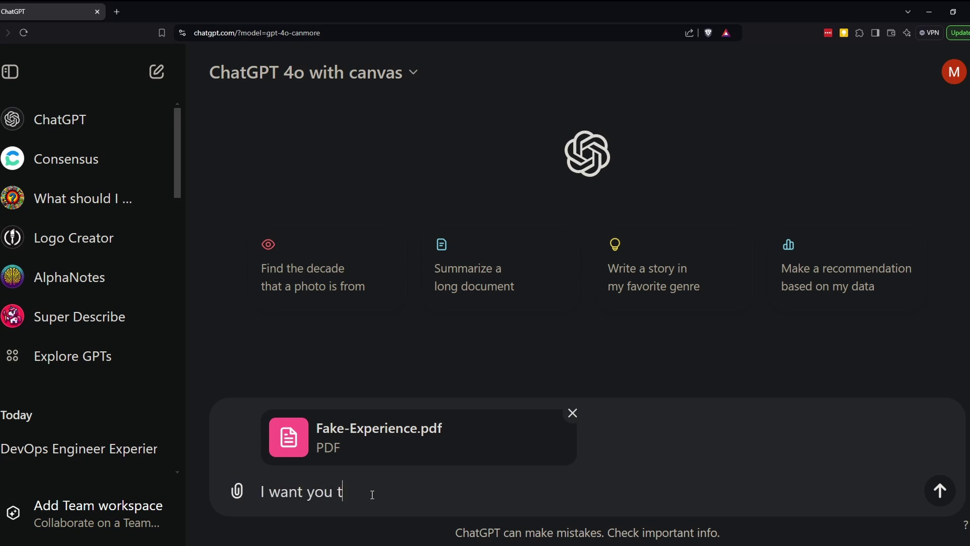
type("o produce an ideal resume ")
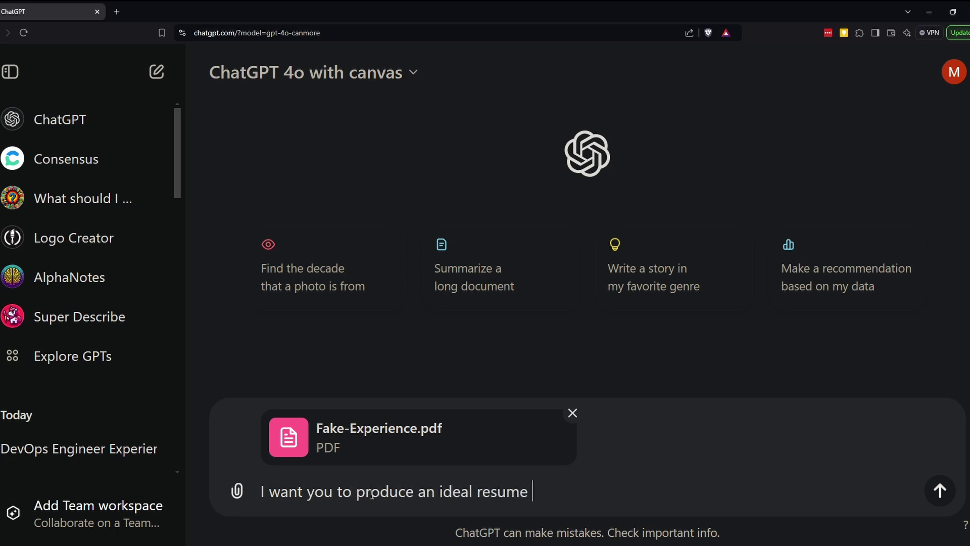
type("based on the experienc")
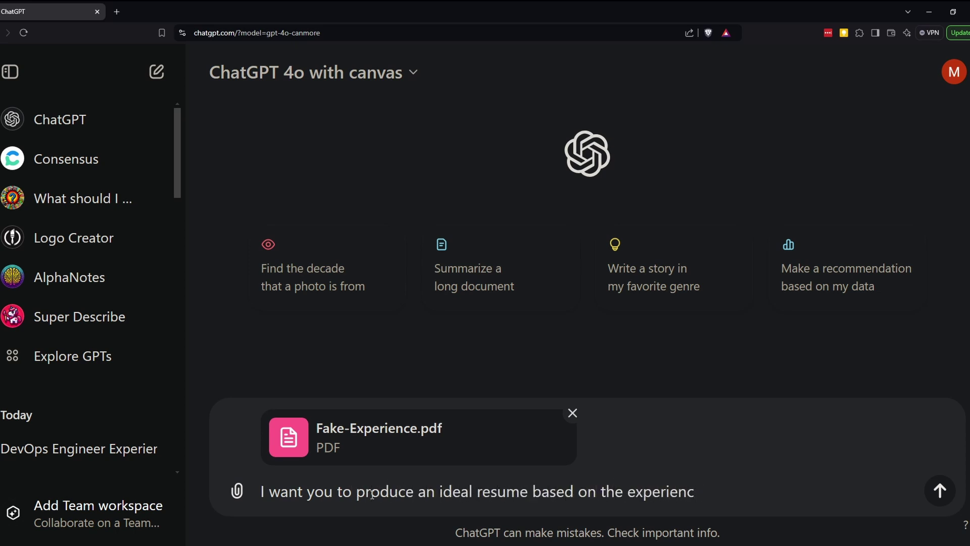
key("ctrl+BackSpace")
key("ctrl+BackSpace")
type("my experience ")
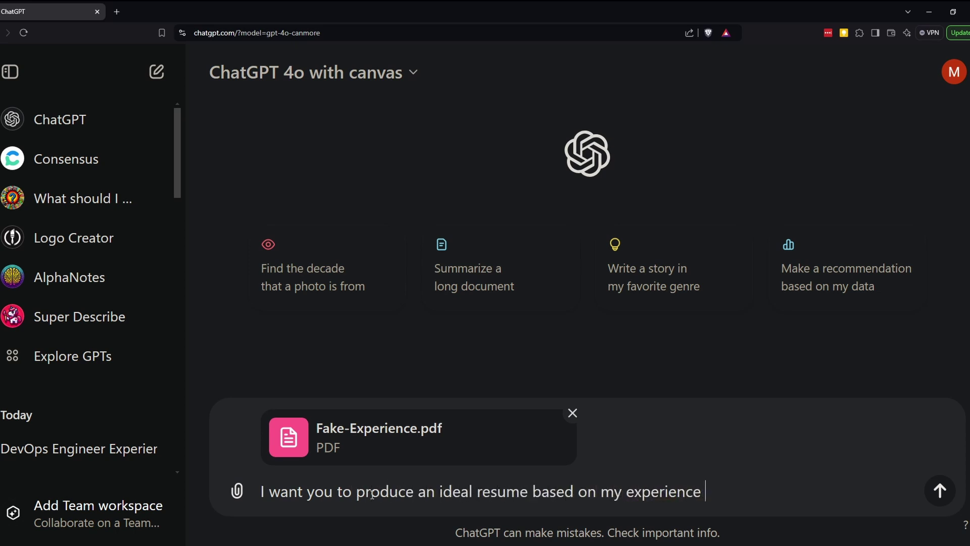
type("described in the up")
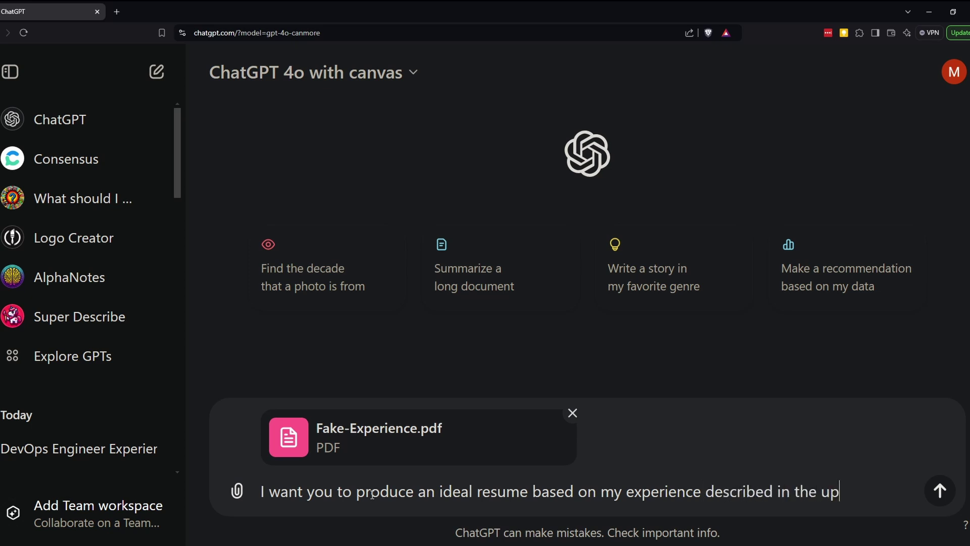
type("loaded document. Please keep the resu")
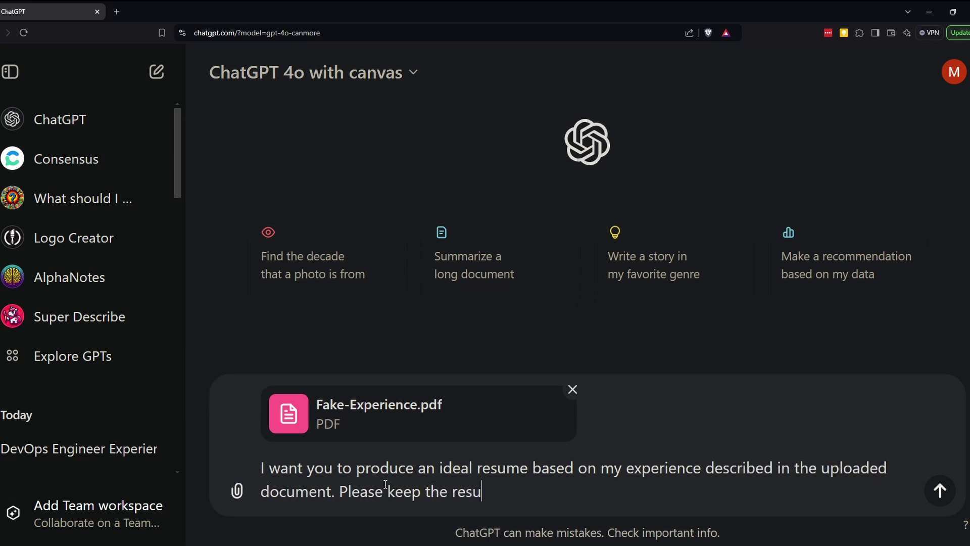
type("me one page")
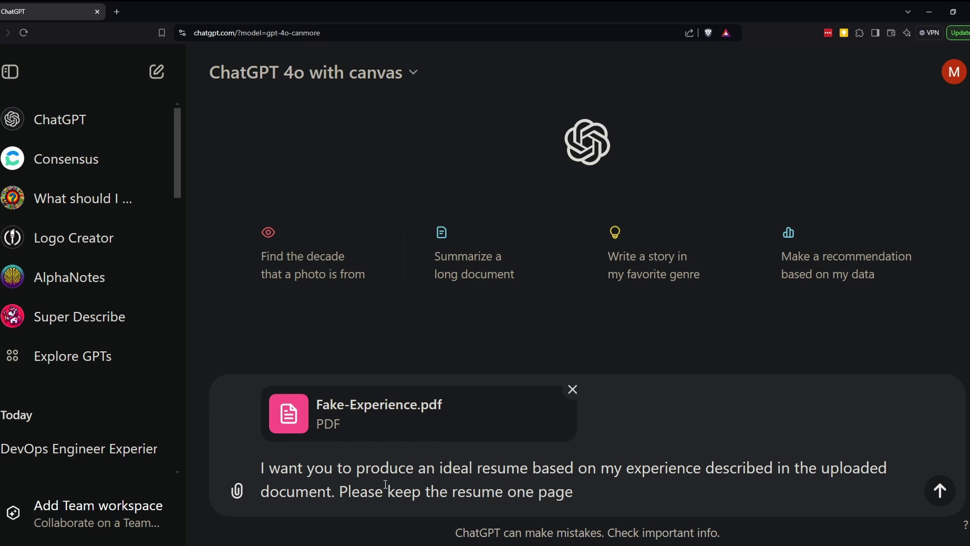
Step: Send the one-page resume request so ChatGPT builds the Devops Resume in canvas
key("Return")
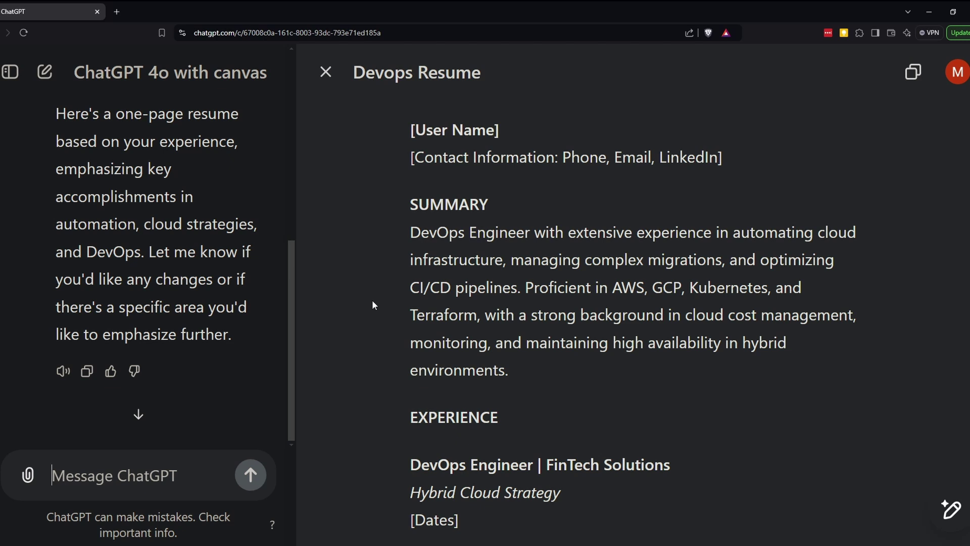
scroll(372, 303, "up", 1)
scroll(632, 328, "down", 10)
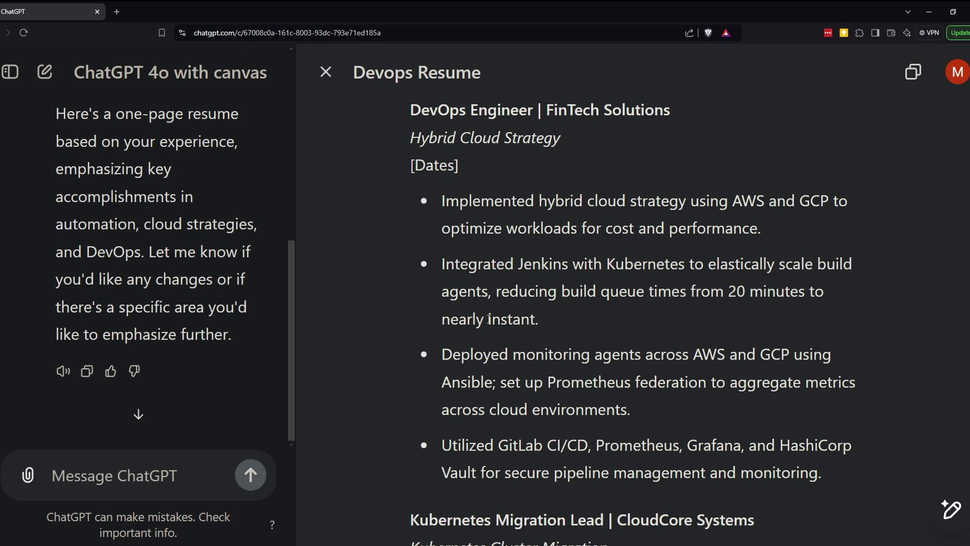
scroll(829, 229, "down", 1)
scroll(829, 229, "up", 2)
scroll(645, 224, "down", 1)
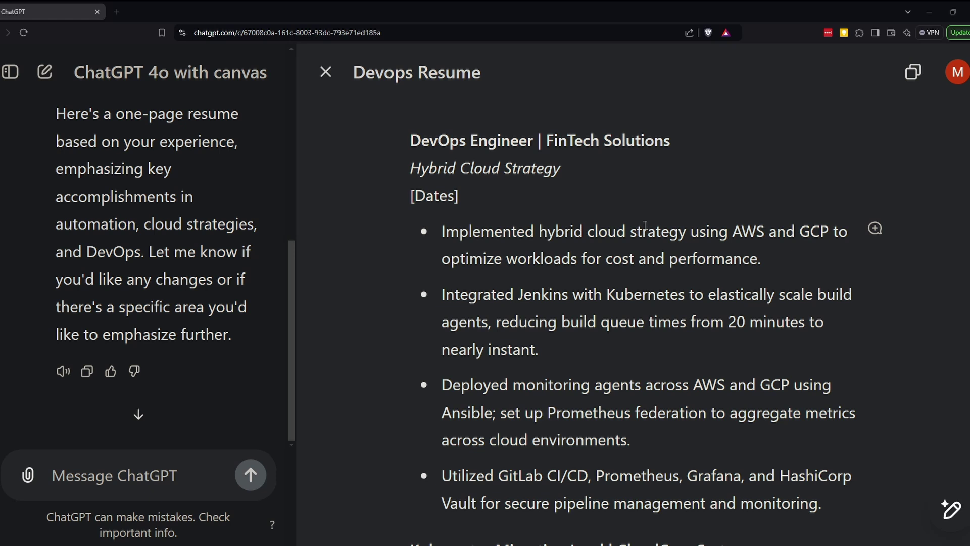
scroll(644, 225, "down", 1)
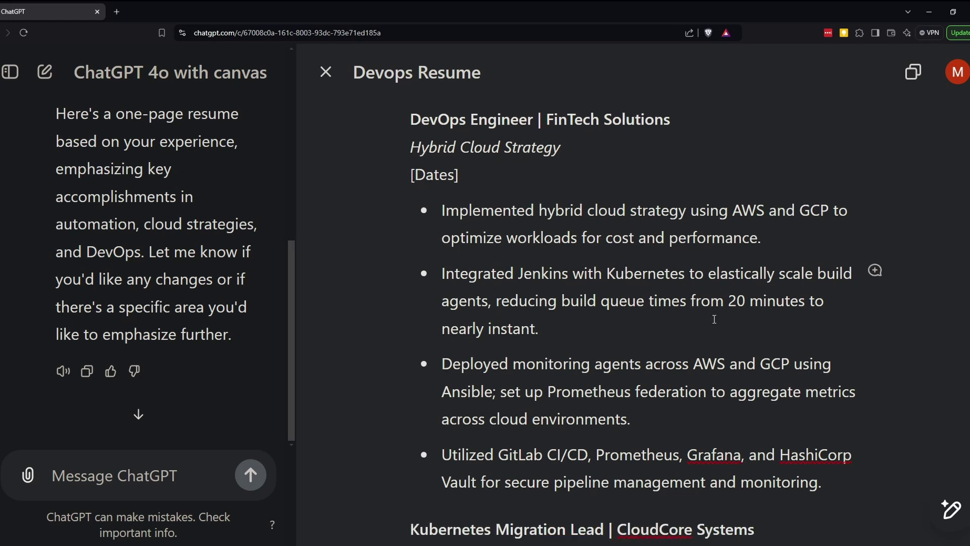
Step: Select the last two FinTech Solutions bullets and ask ChatGPT to combine their monitoring aspects into one bullet
left_click_drag(441, 363, 823, 483)
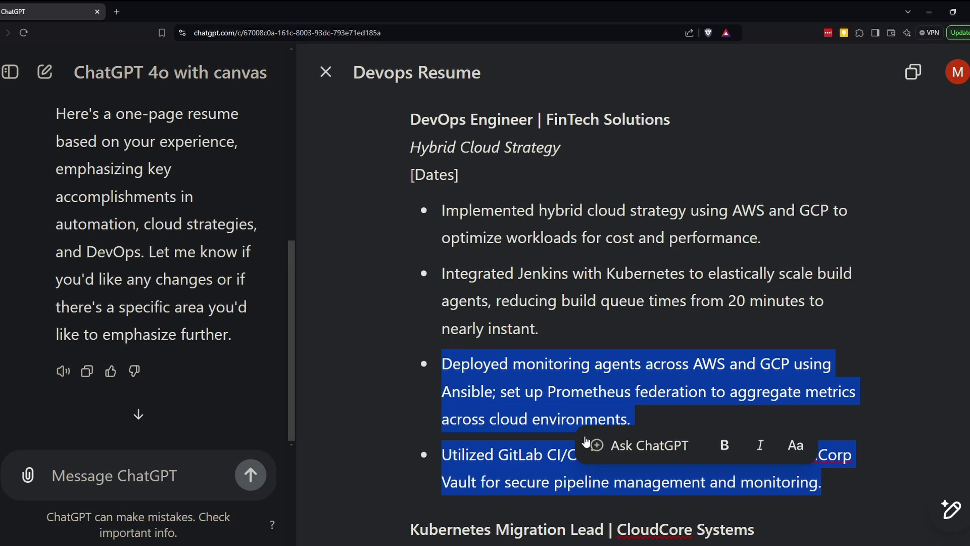
left_click(657, 445)
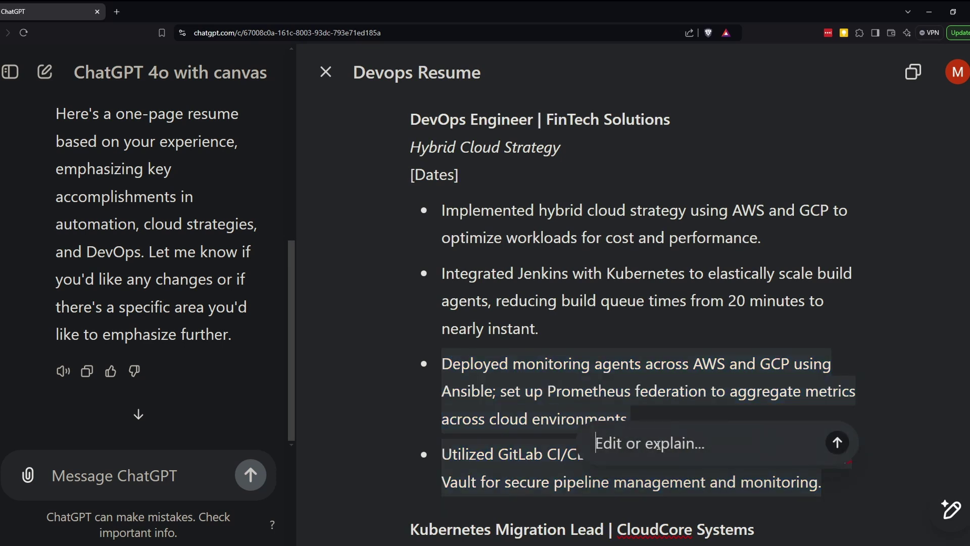
type("Can y")
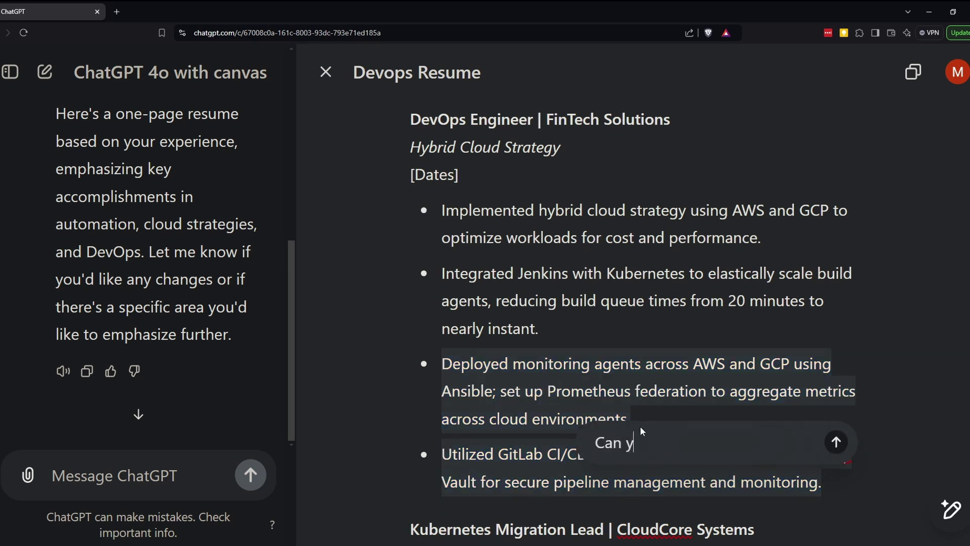
type("ou combine the monitoring aspects of each of these bullet points into a single bullet point?")
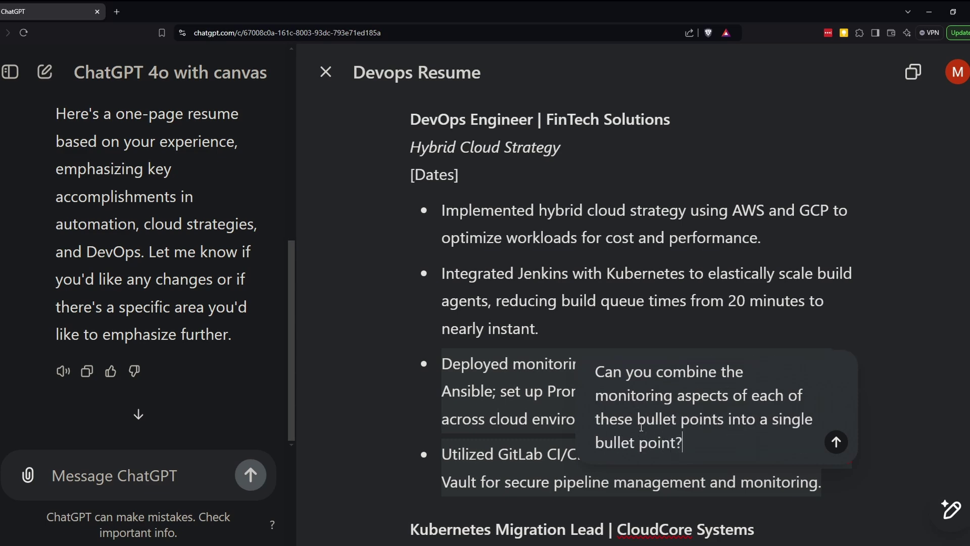
key("Return")
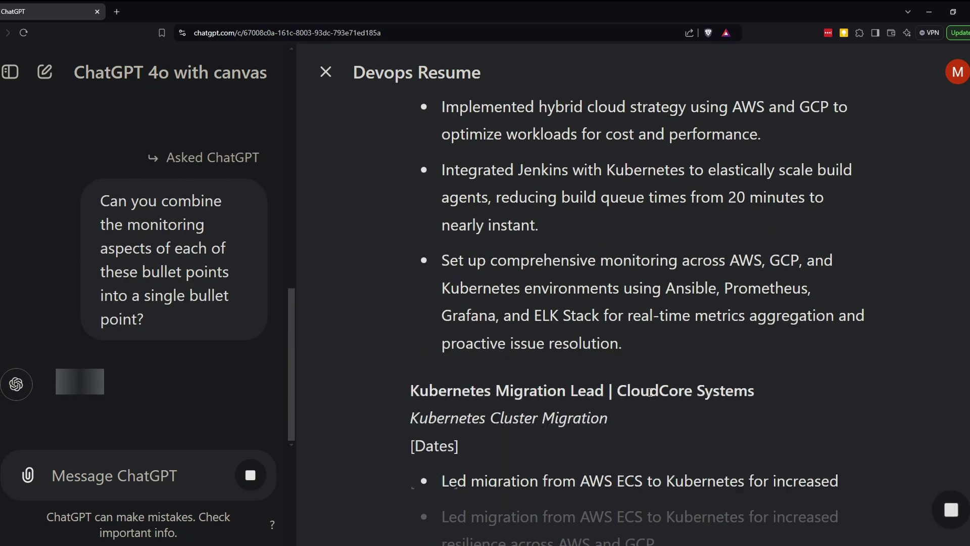
Step: Scroll up to review the merged monitoring bullet under FinTech Solutions
scroll(653, 381, "up", 1)
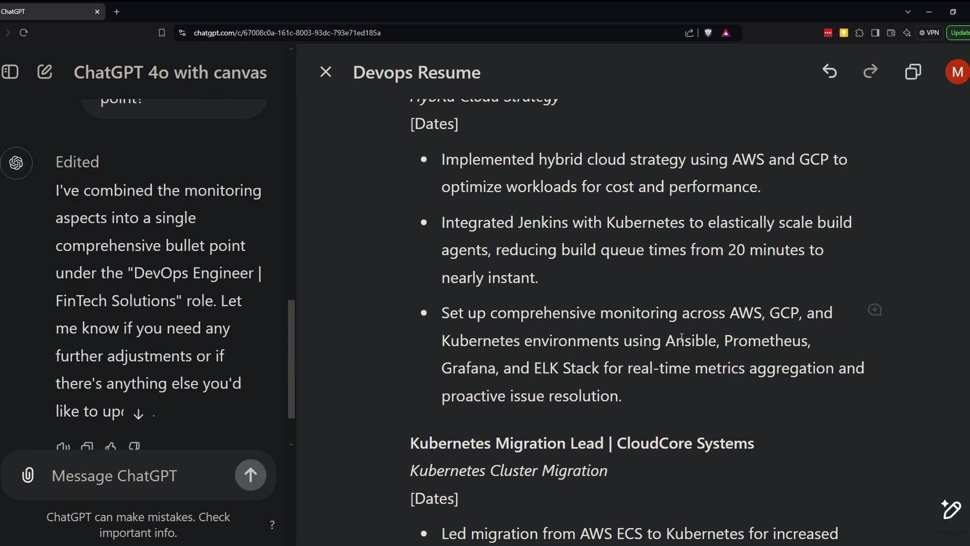
scroll(682, 338, "up", 1)
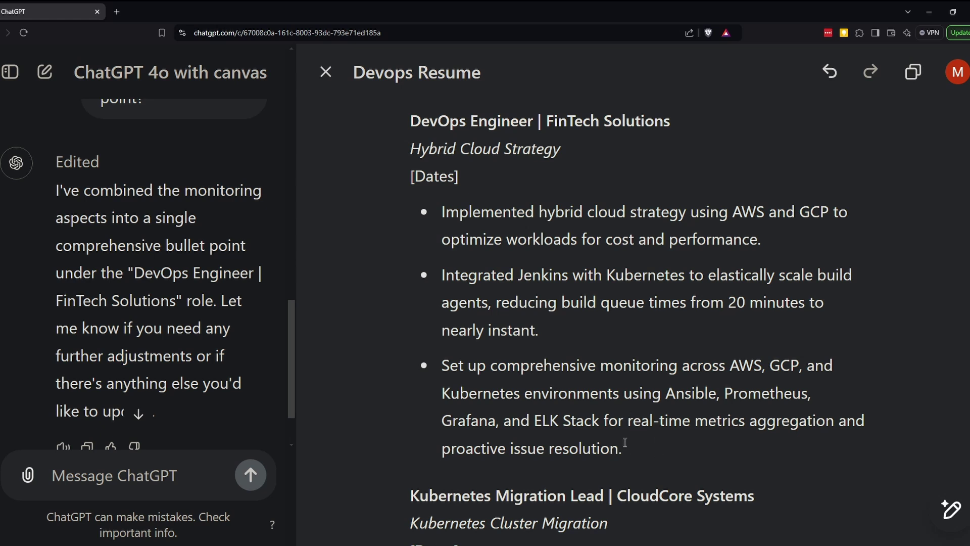
Step: Select the FinTech Solutions section and ask ChatGPT to add back the Vault experience as a bullet
left_click_drag(624, 445, 409, 151)
left_click(477, 114)
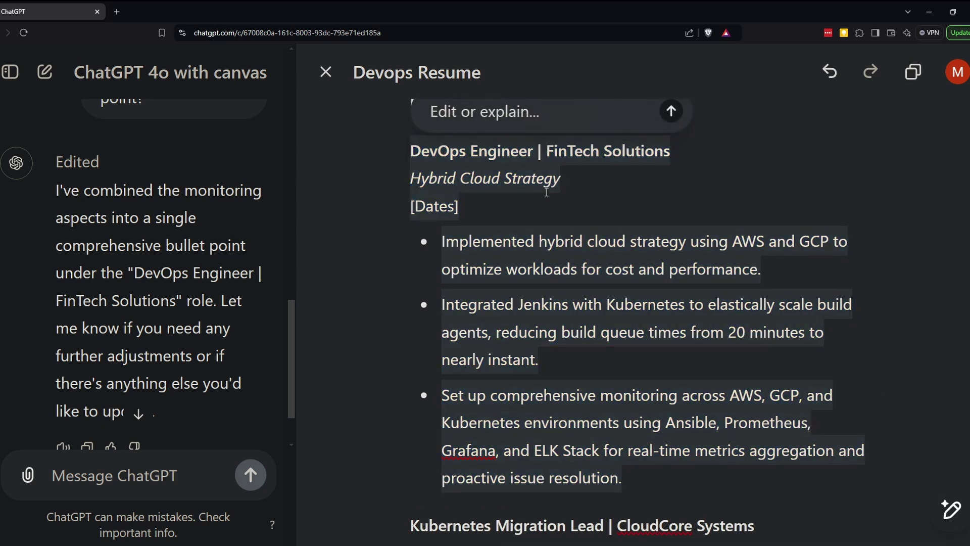
type("Can you add ba")
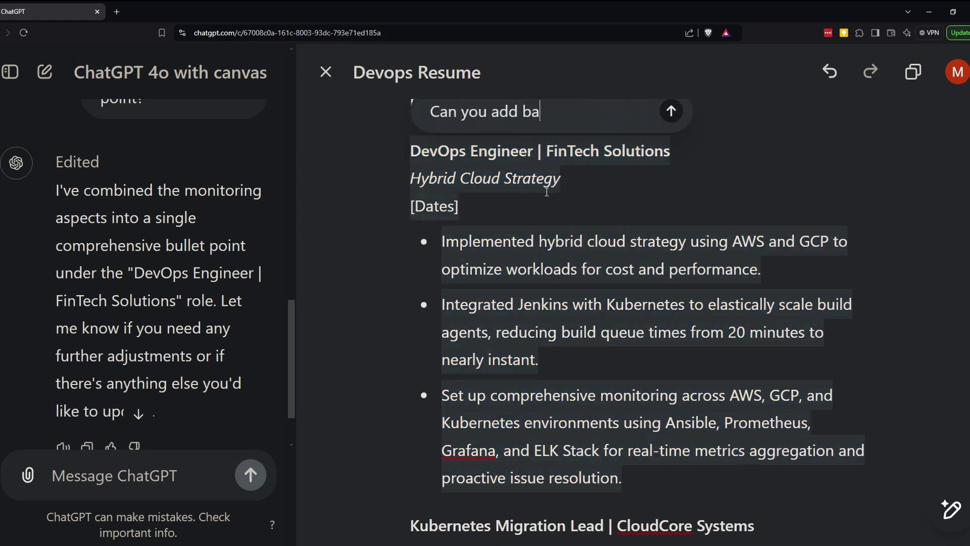
type("ck in the experience re")
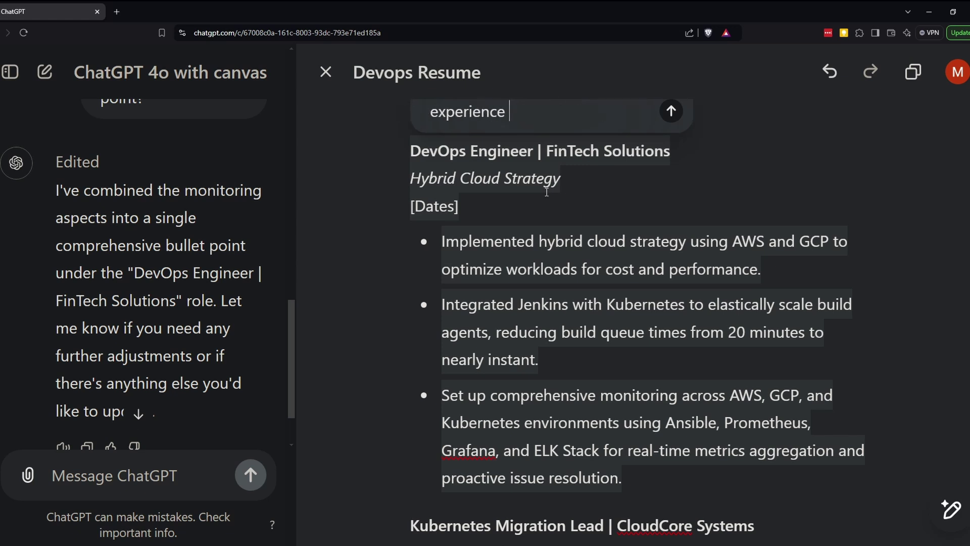
type("lated to v")
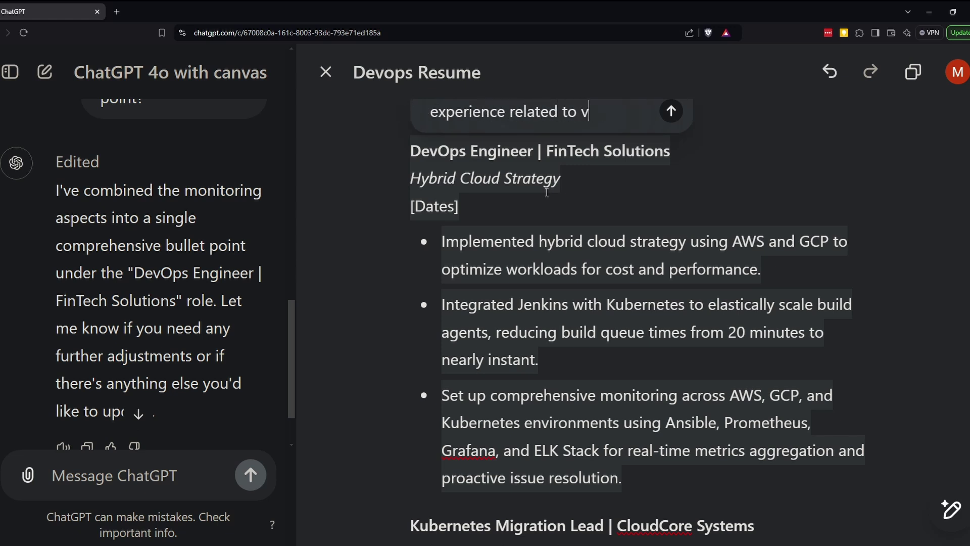
type("ault as a ")
type("bullet point und")
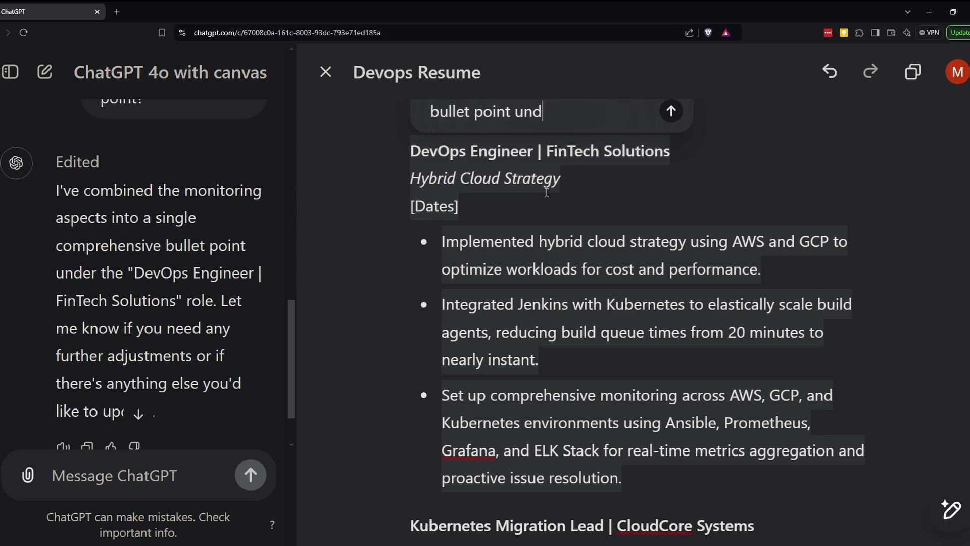
type("er this ")
type("company?")
key("Return")
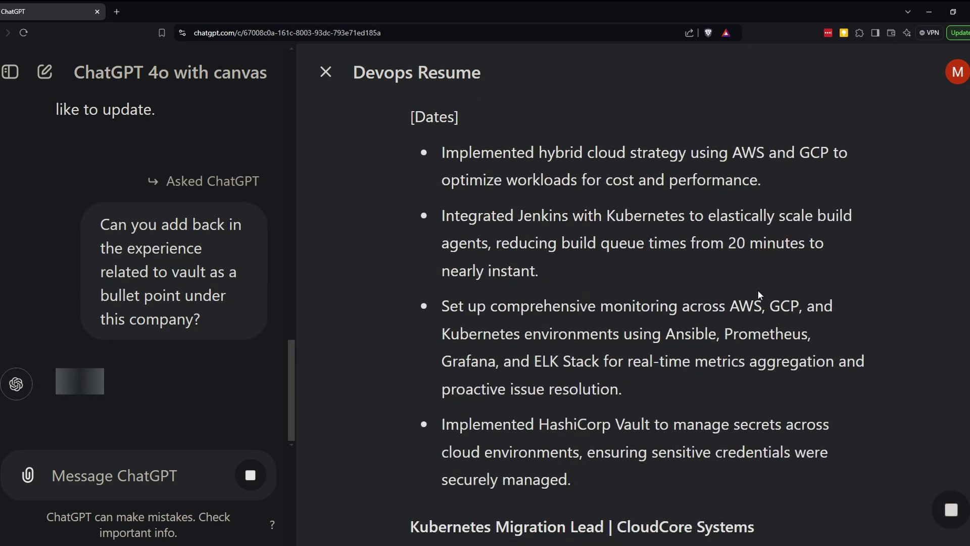
scroll(748, 298, "down", 2)
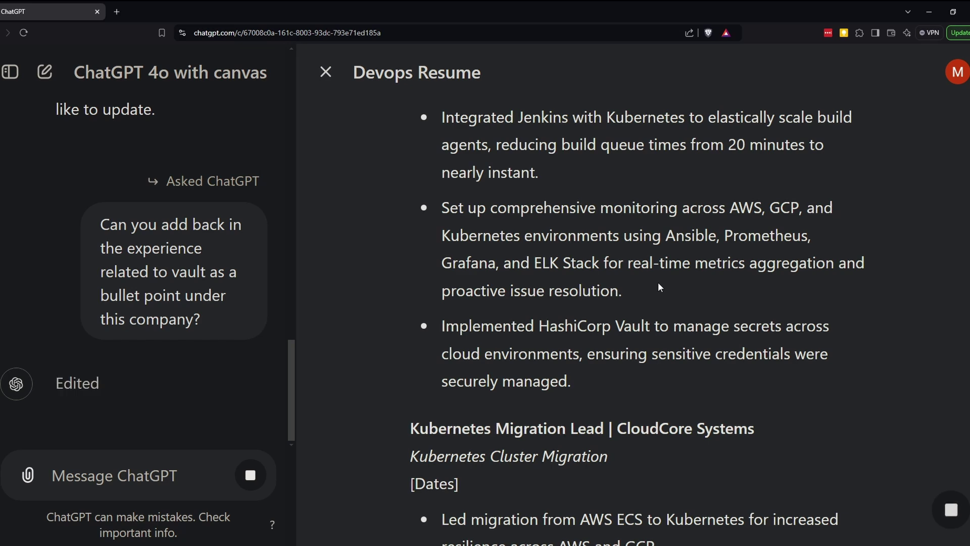
scroll(797, 437, "up", 1)
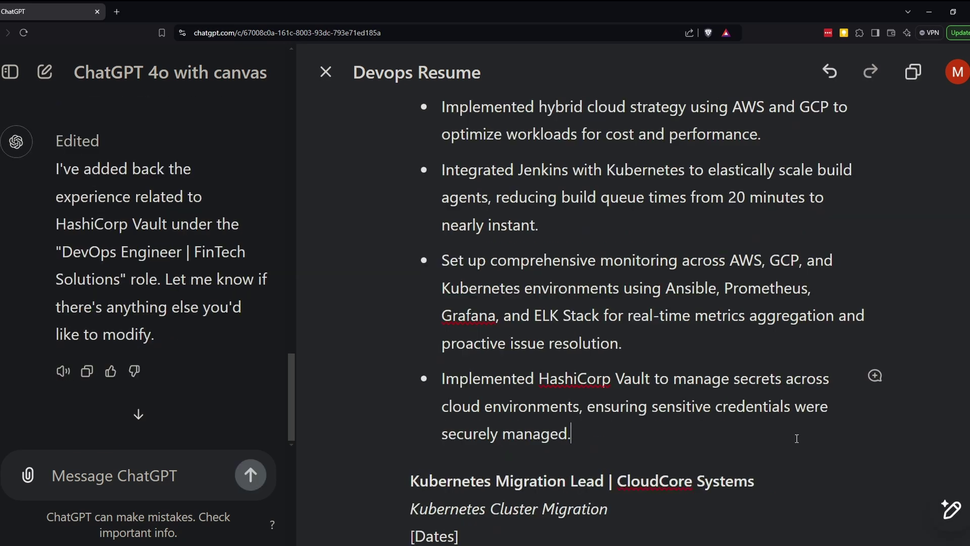
Step: Request suggested edits on the resume, zoom the page out, and expand the first comment
left_click(797, 437)
mouse_move(952, 513)
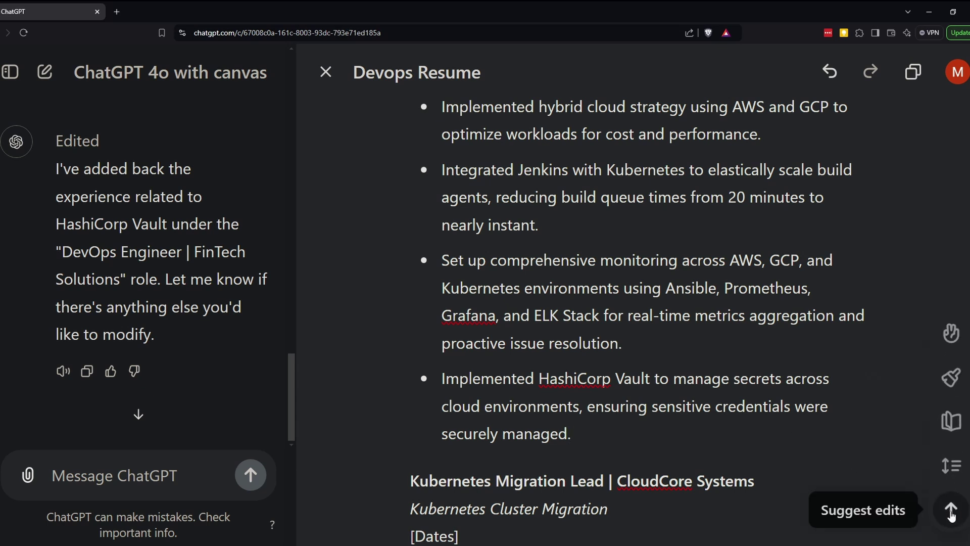
left_click(952, 512)
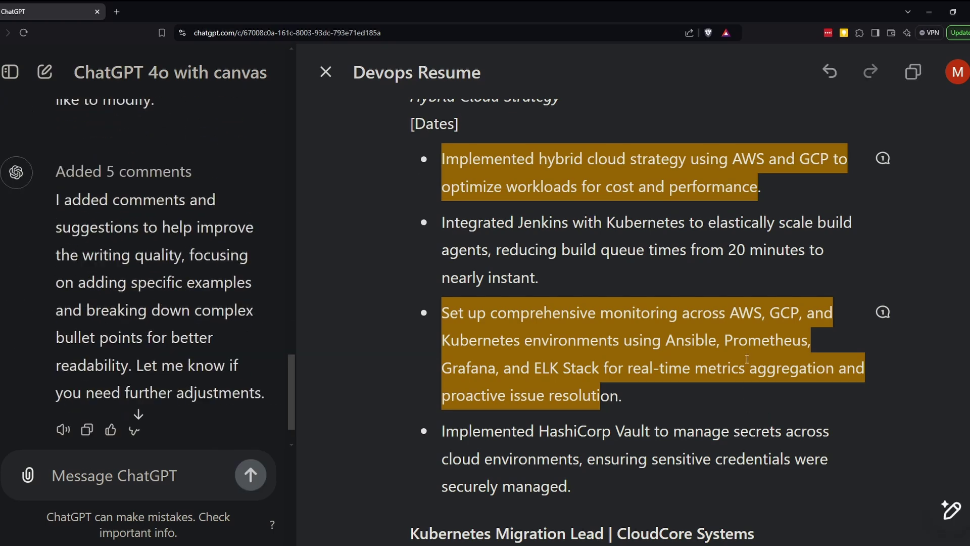
key("ctrl+minus")
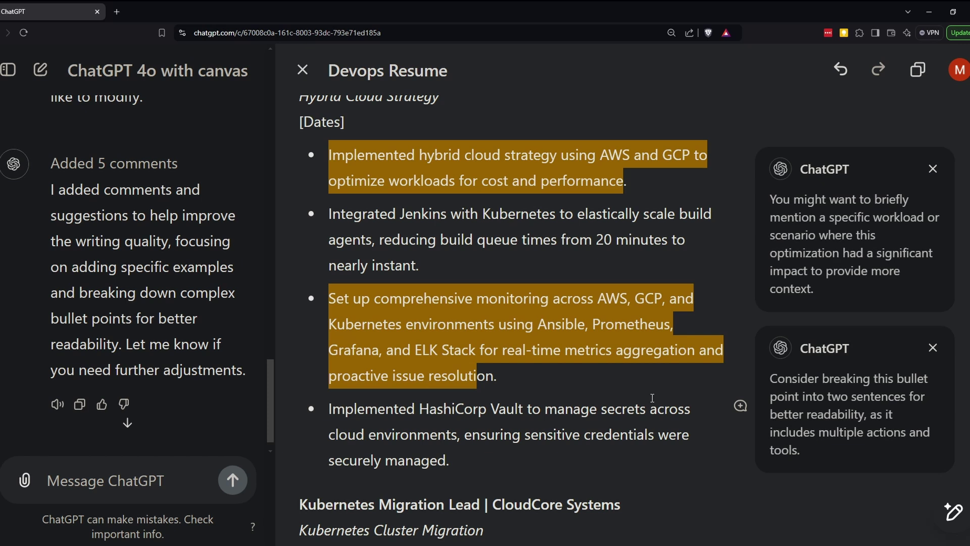
left_click(834, 200)
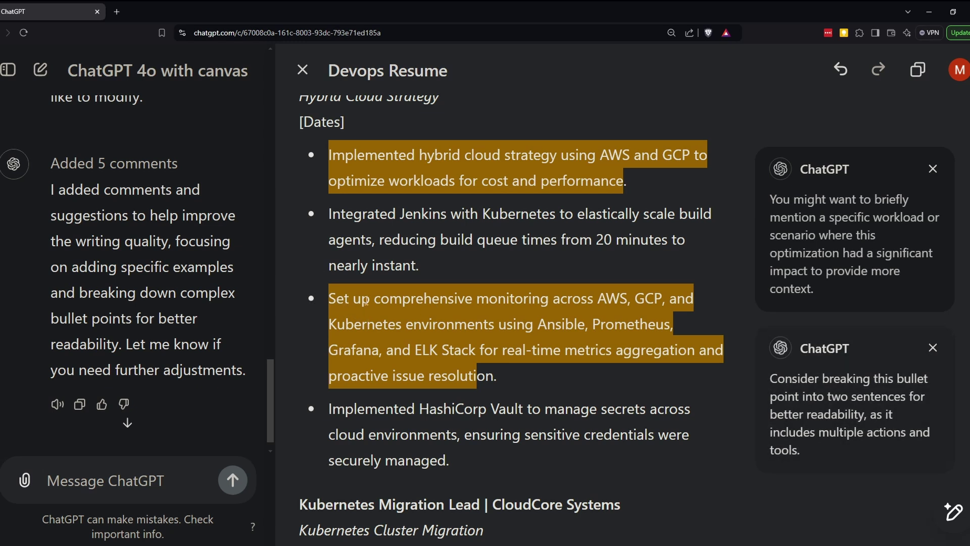
Step: Delete the period after 'resolution' at the end of the monitoring bullet
left_click(542, 369)
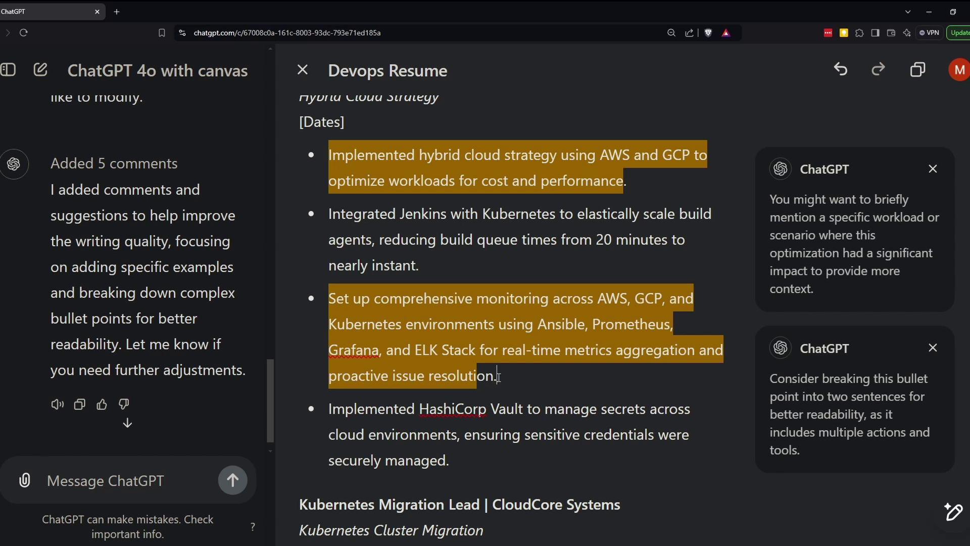
key("BackSpace")
Step: Open the Devops Resume's previous version and restore it as current
left_click(841, 72)
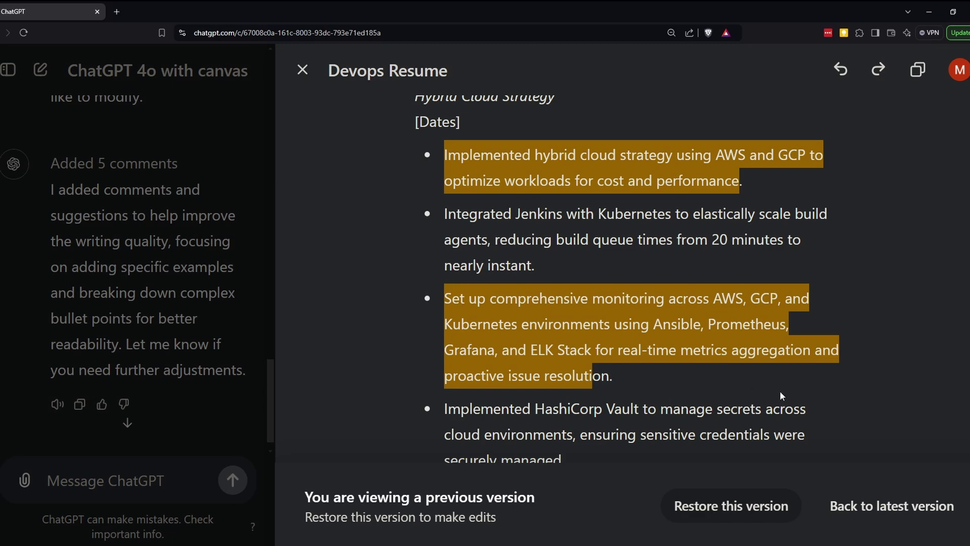
left_click(747, 505)
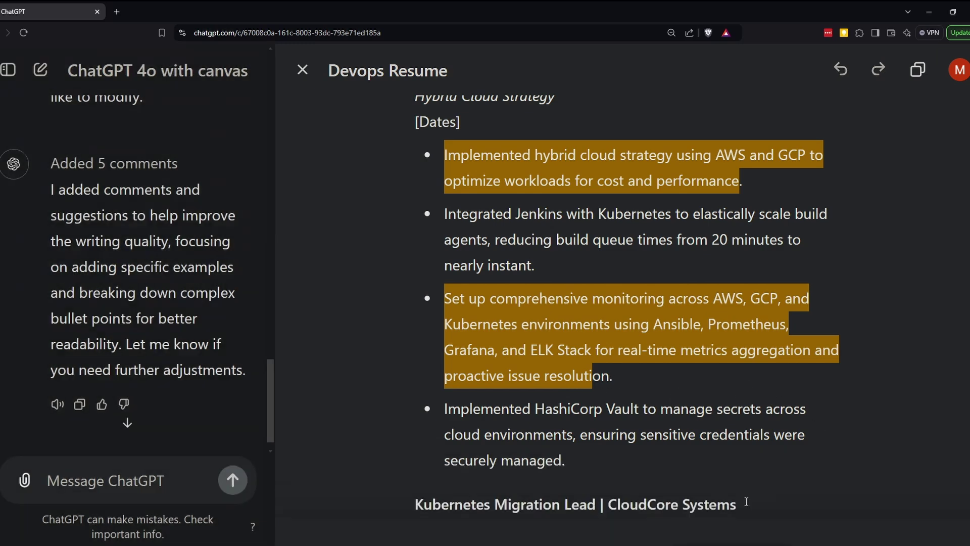